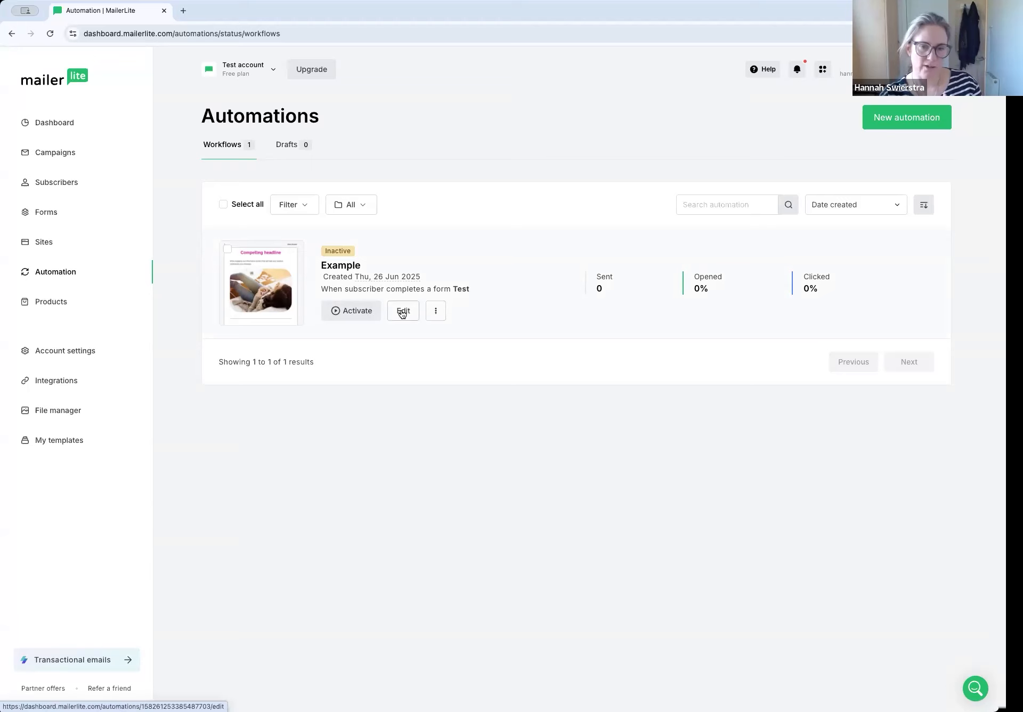
Open the Example automation for editing
left_click(435, 313)
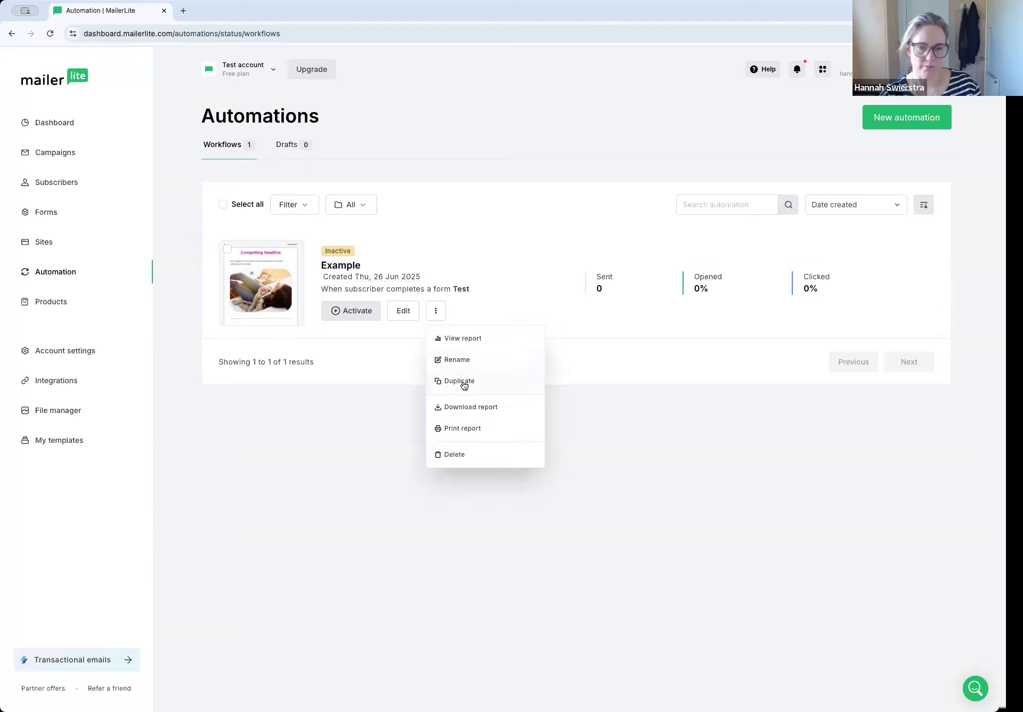
left_click(404, 314)
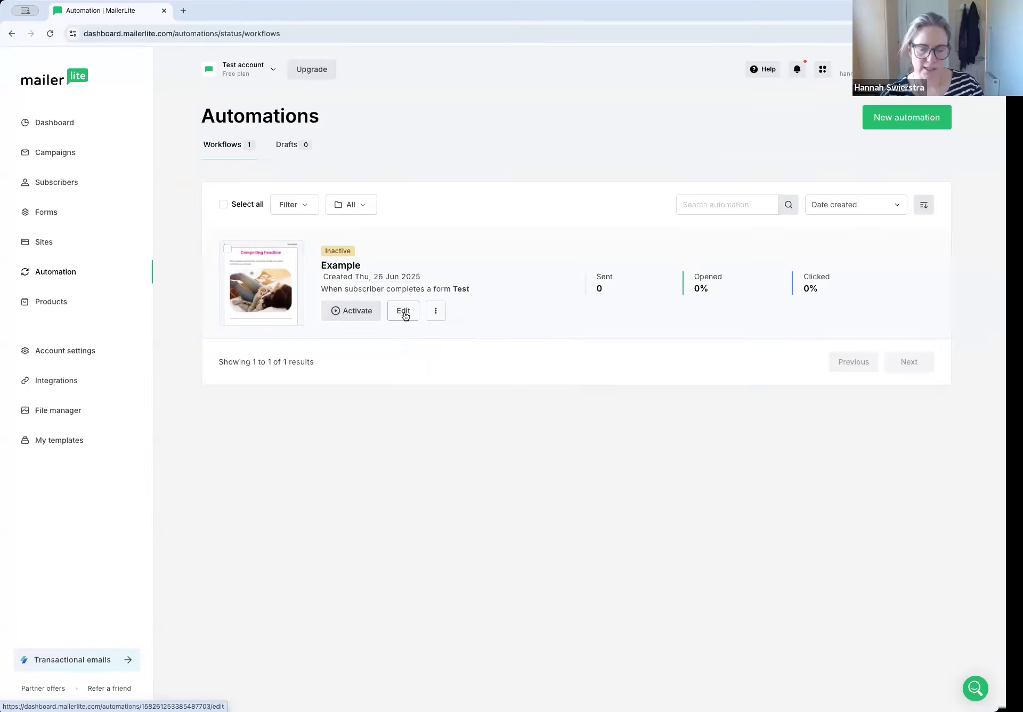
left_click(436, 311)
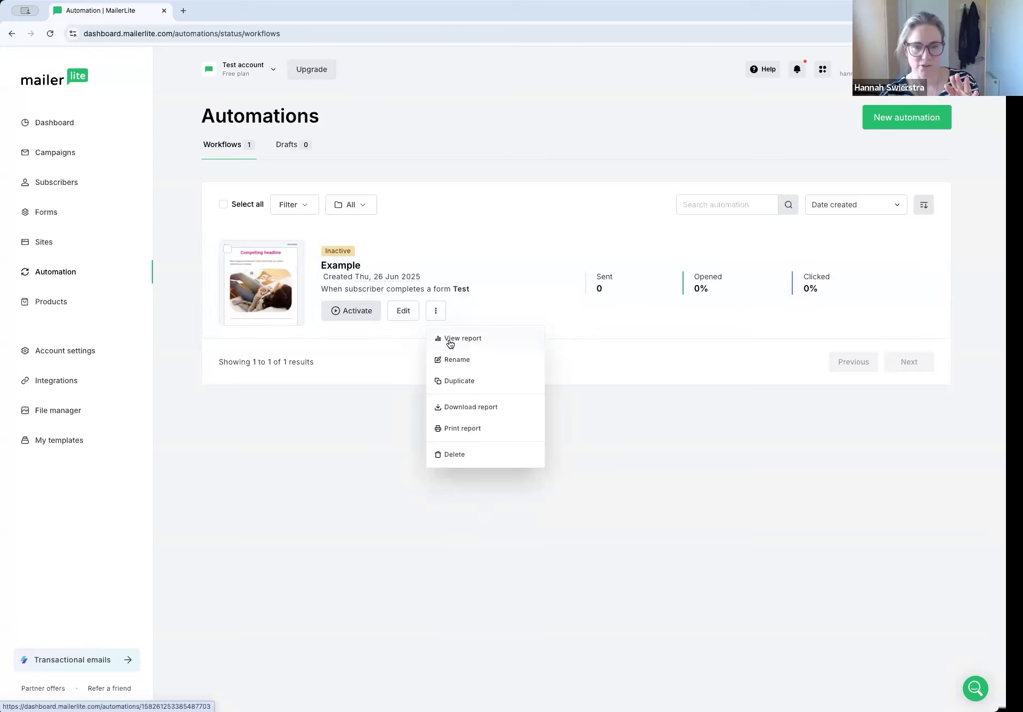
left_click(403, 315)
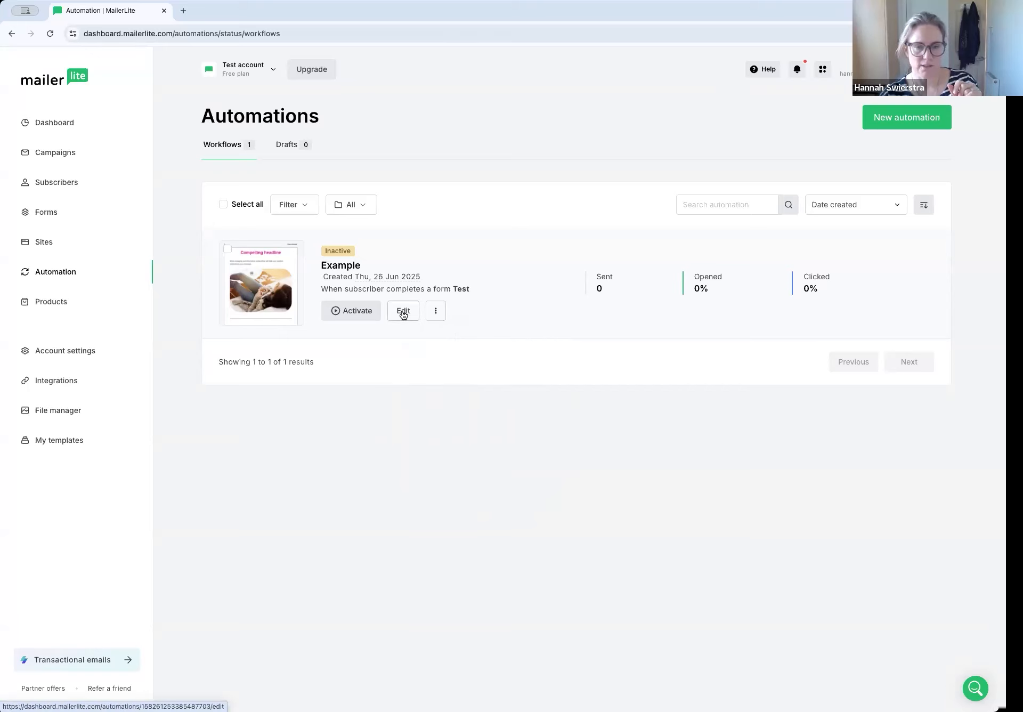
left_click(403, 313)
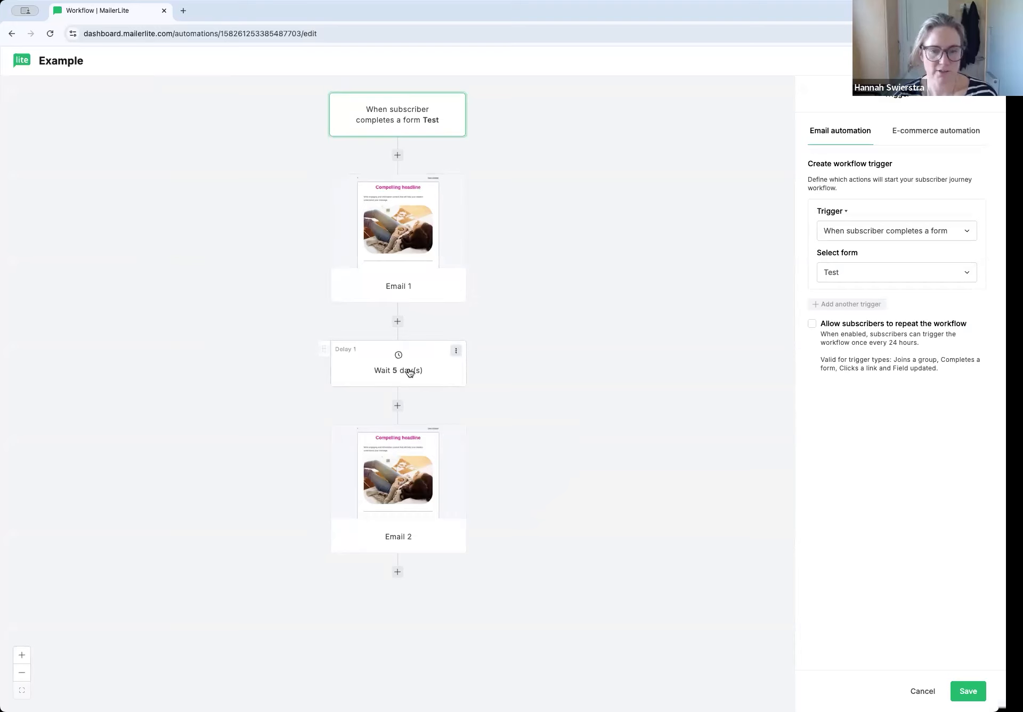
left_click(414, 235)
left_click(408, 373)
left_click(419, 446)
left_click(491, 228)
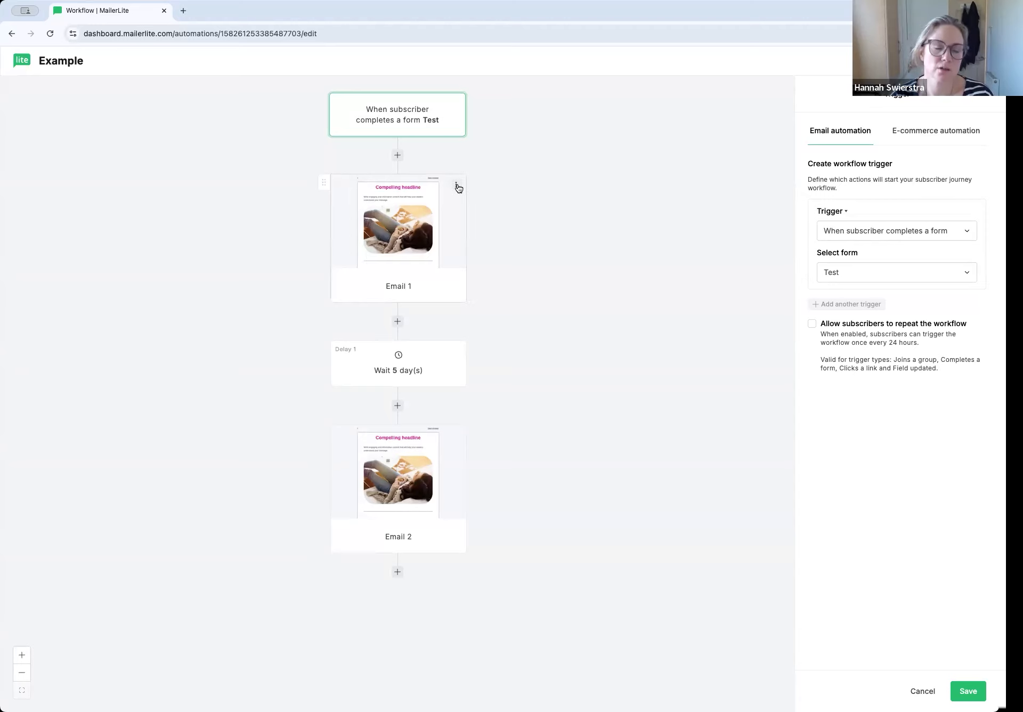
Add an email step at the end of the workflow and save it with "p" as both email name and subject
left_click(397, 572)
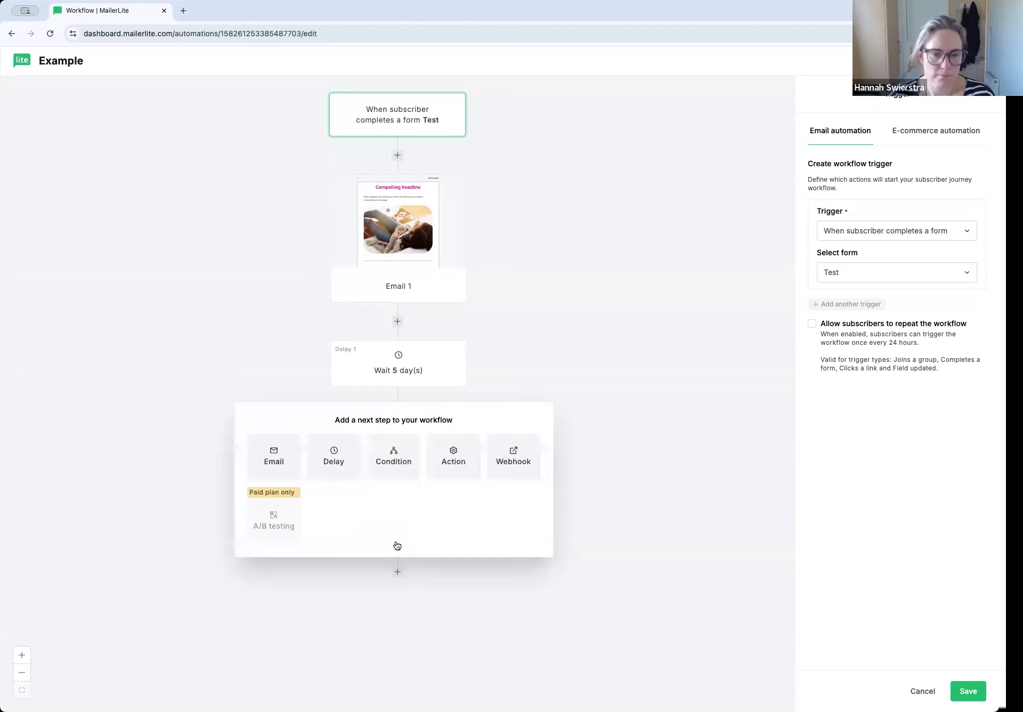
left_click(280, 473)
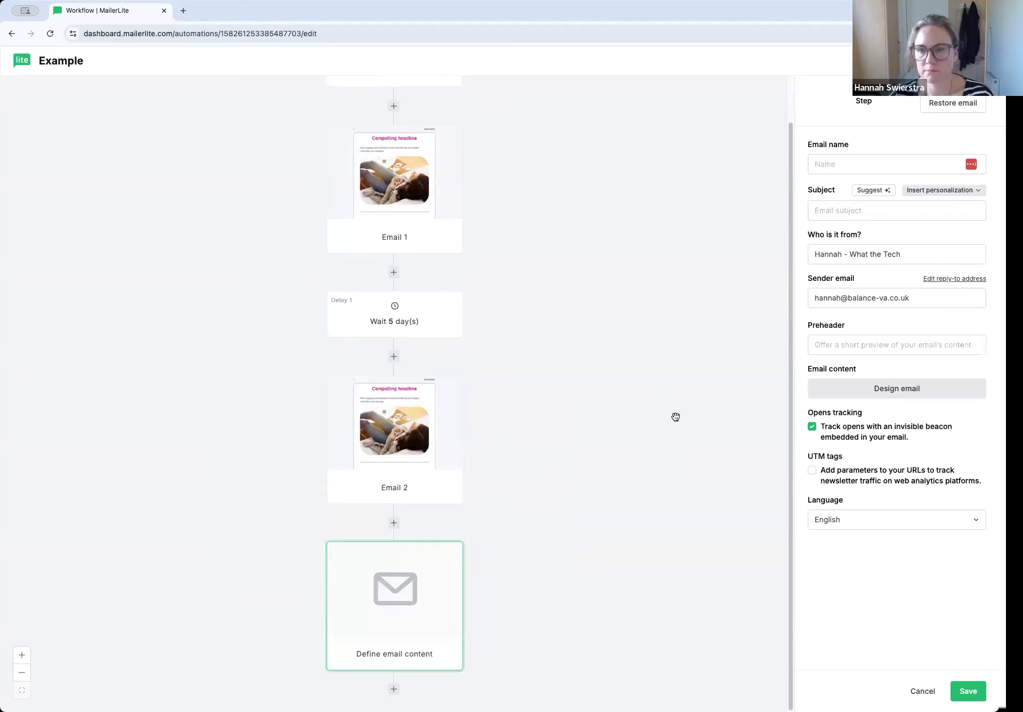
left_click(954, 693)
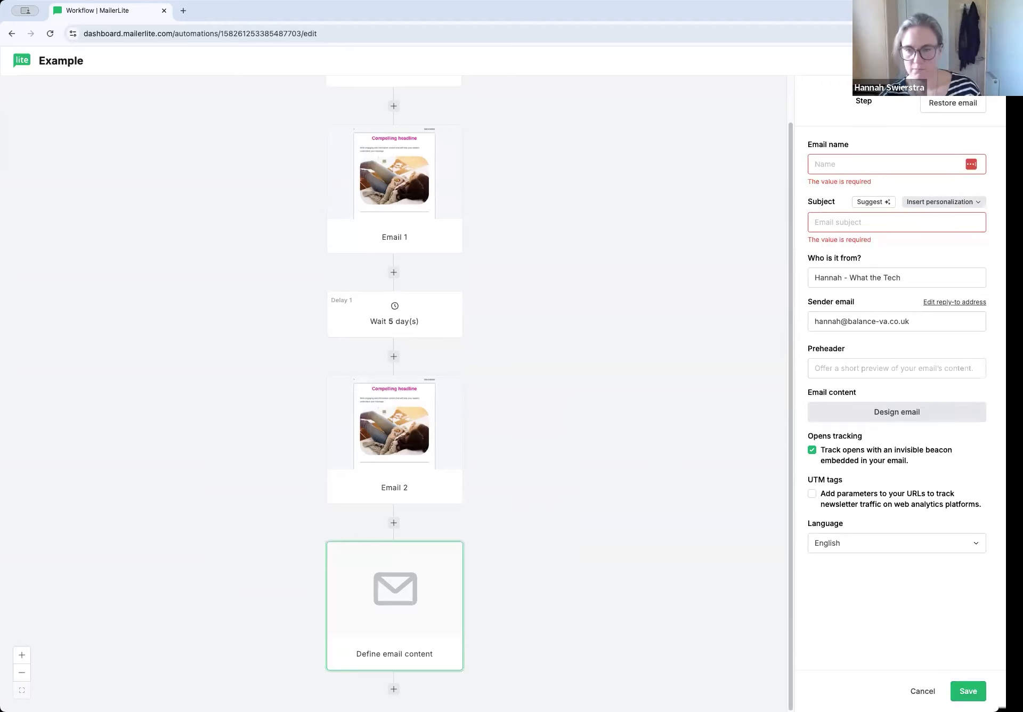
left_click(876, 166)
type("p")
left_click(840, 228)
type("p")
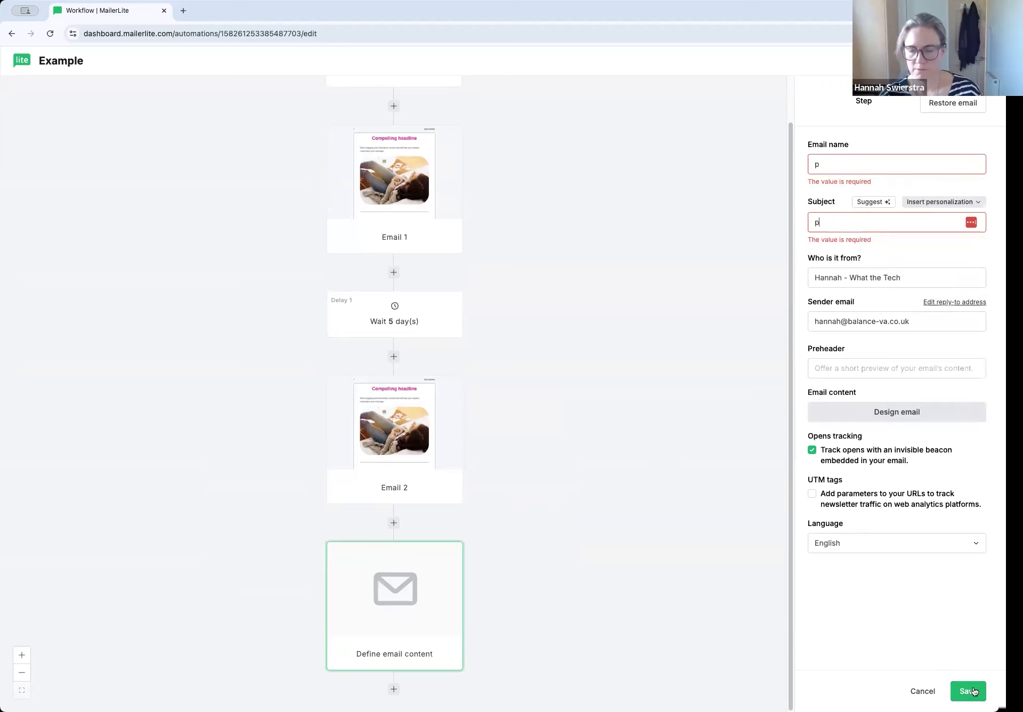
left_click(968, 691)
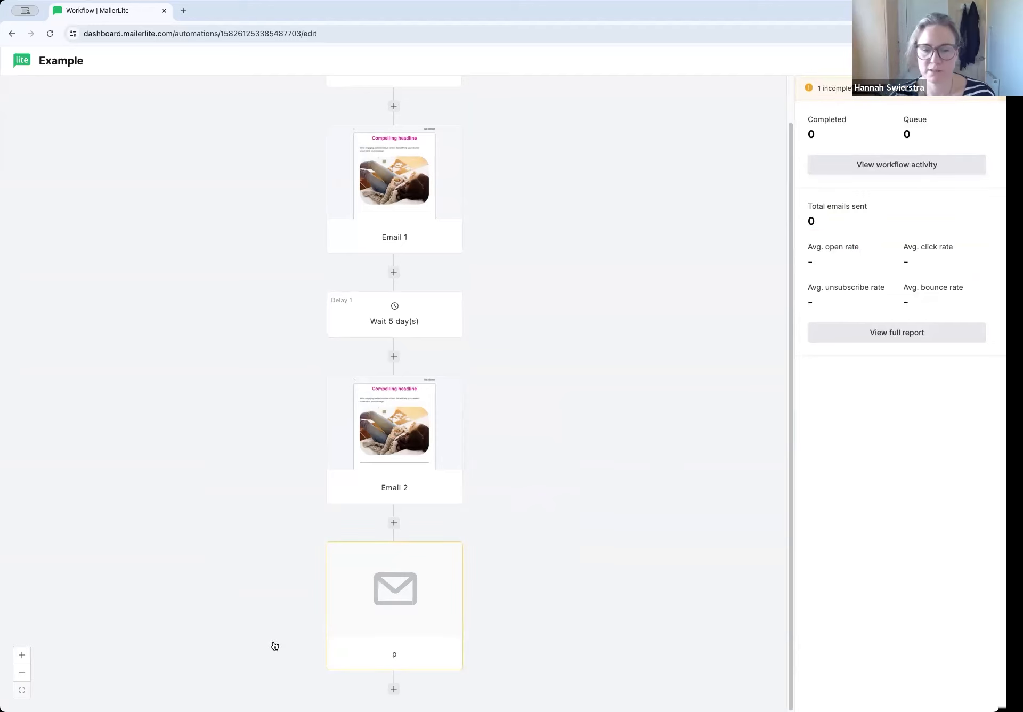
Delete the email step named "p" from the end of the workflow and confirm the deletion
left_click(386, 612)
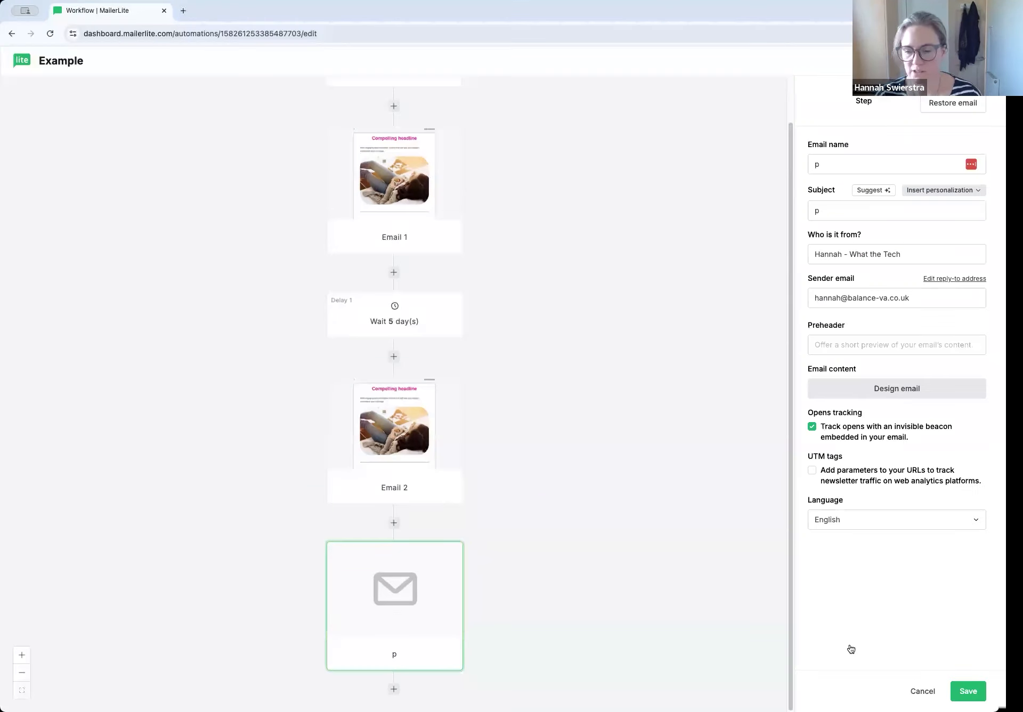
mouse_move(445, 523)
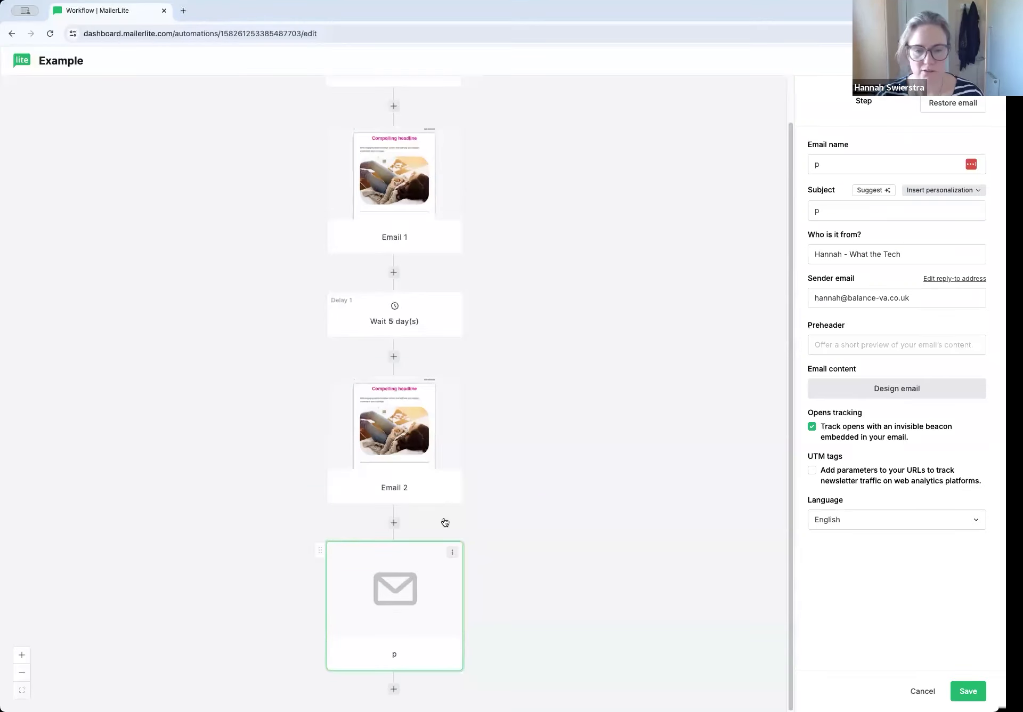
left_click(454, 556)
left_click(482, 598)
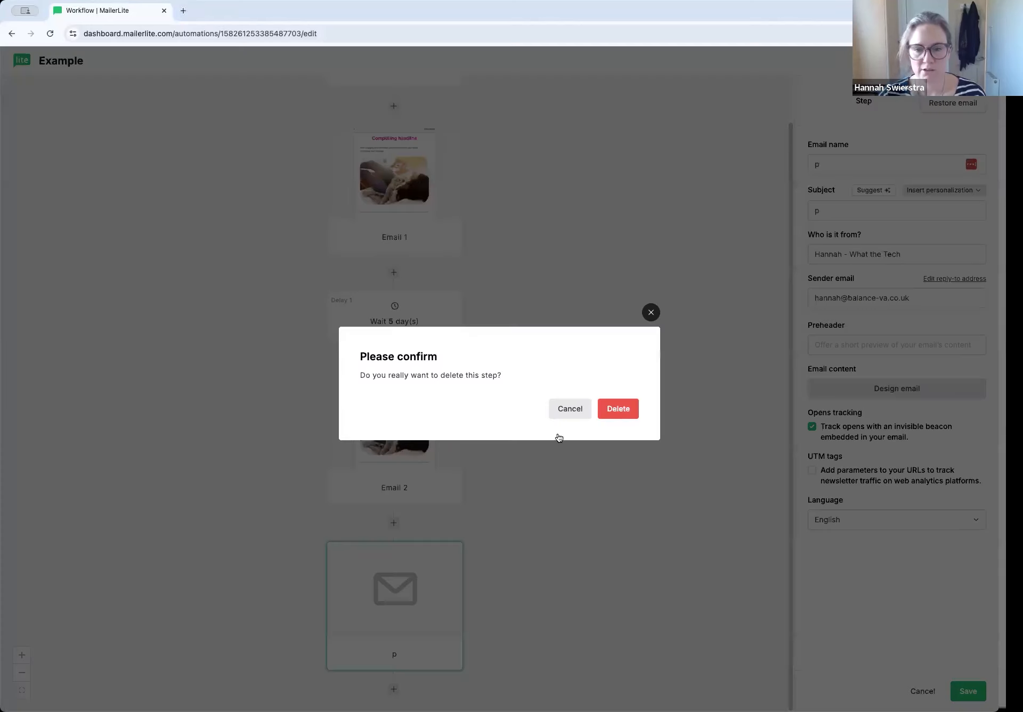
left_click(613, 419)
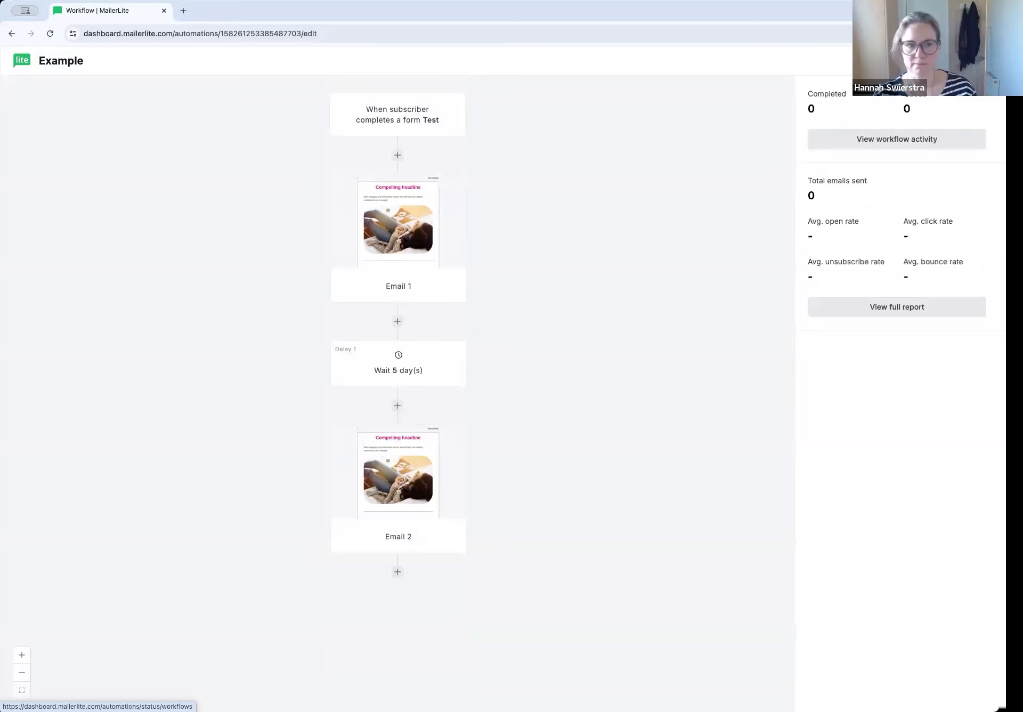
Leave the workflow editor, open the Example automation's report and review its performance figures and workflow emails
left_click(962, 60)
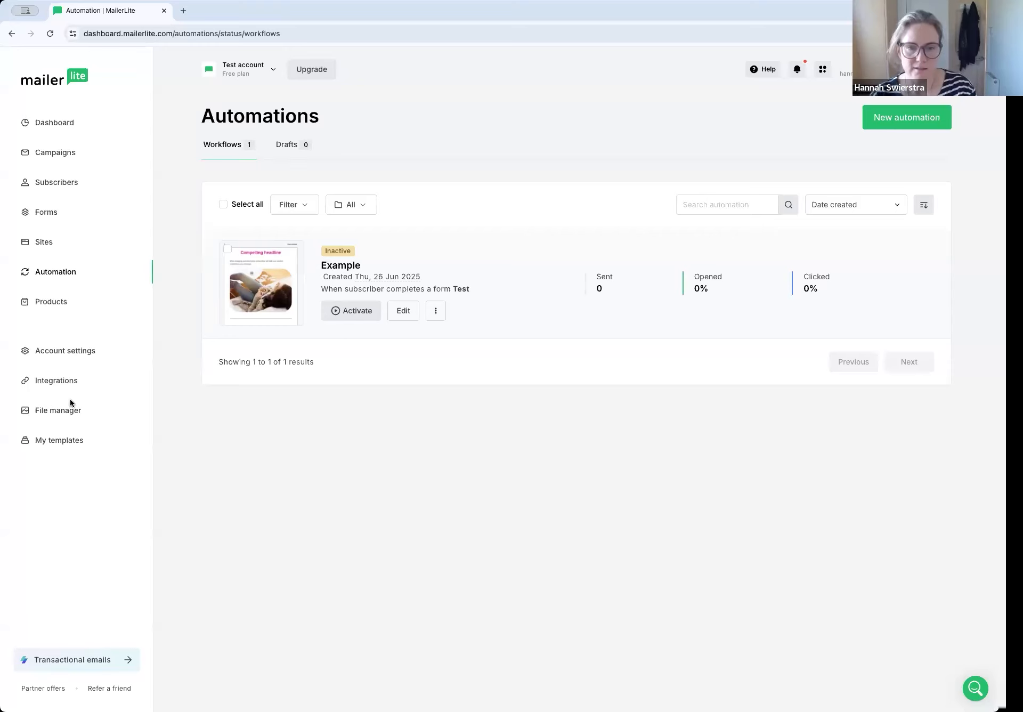
left_click(436, 314)
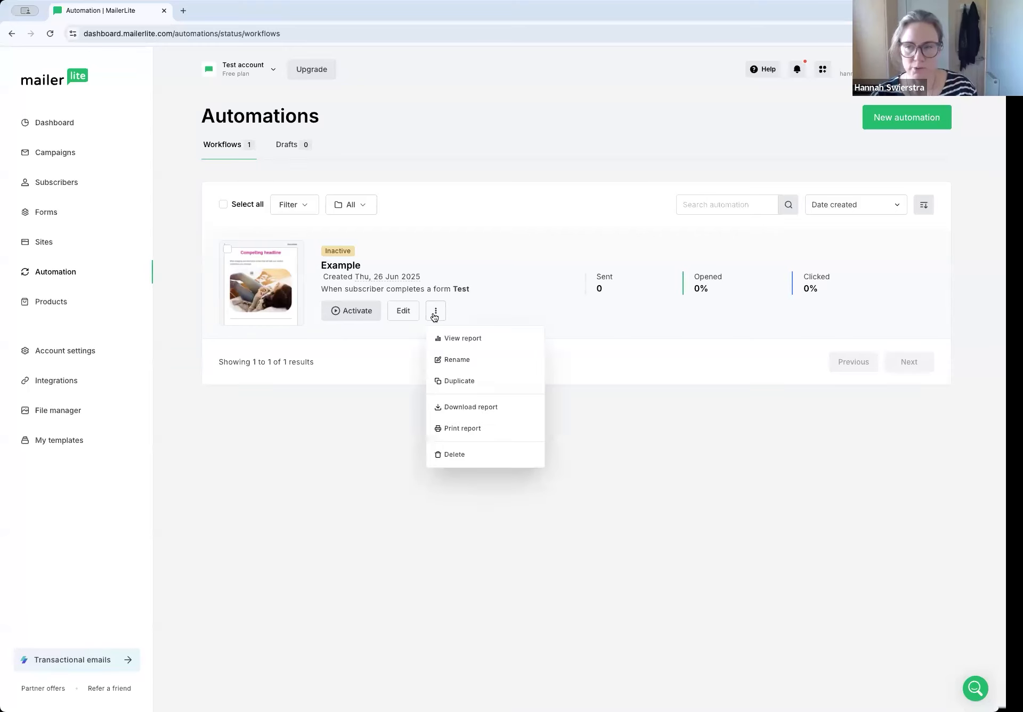
left_click(468, 337)
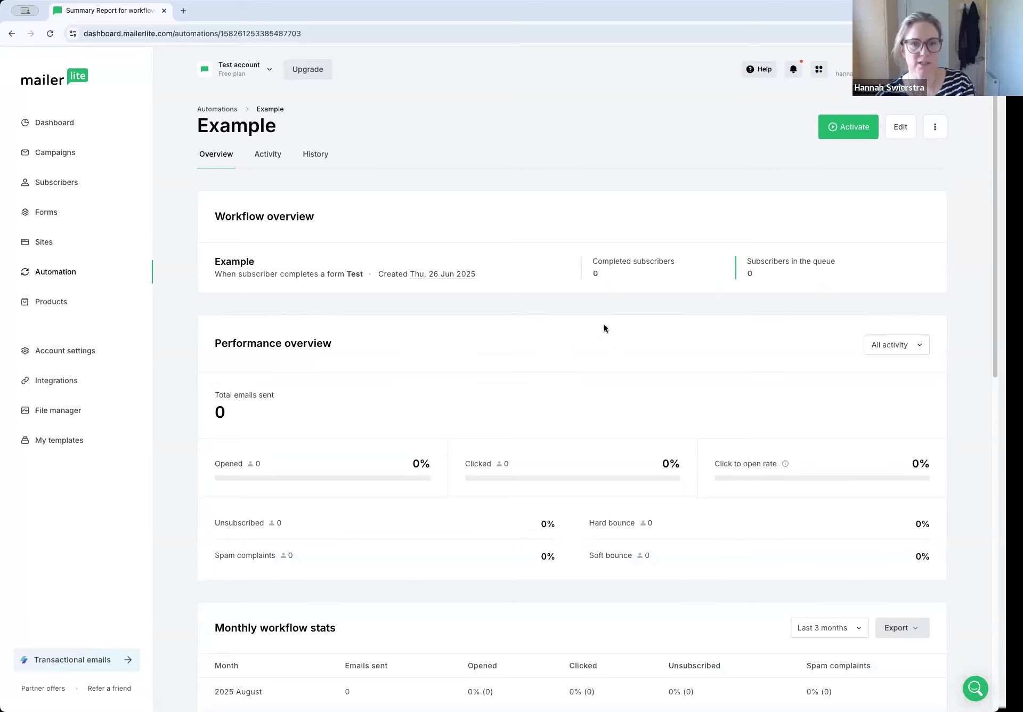
scroll(507, 301, "down", 5)
scroll(509, 366, "down", 8)
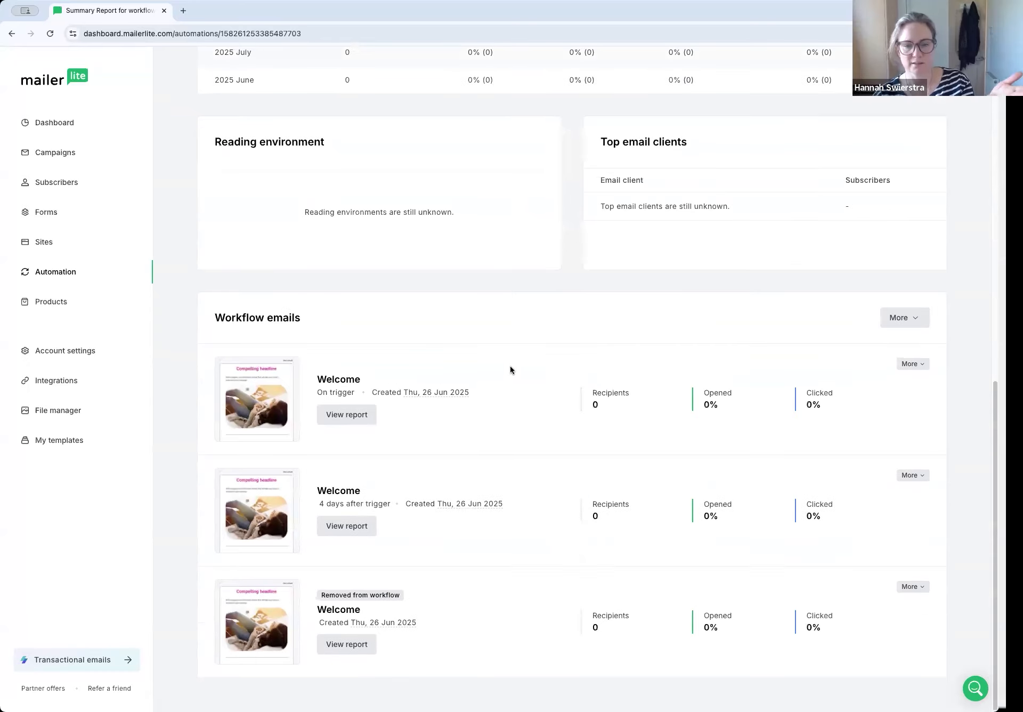
scroll(510, 368, "up", 12)
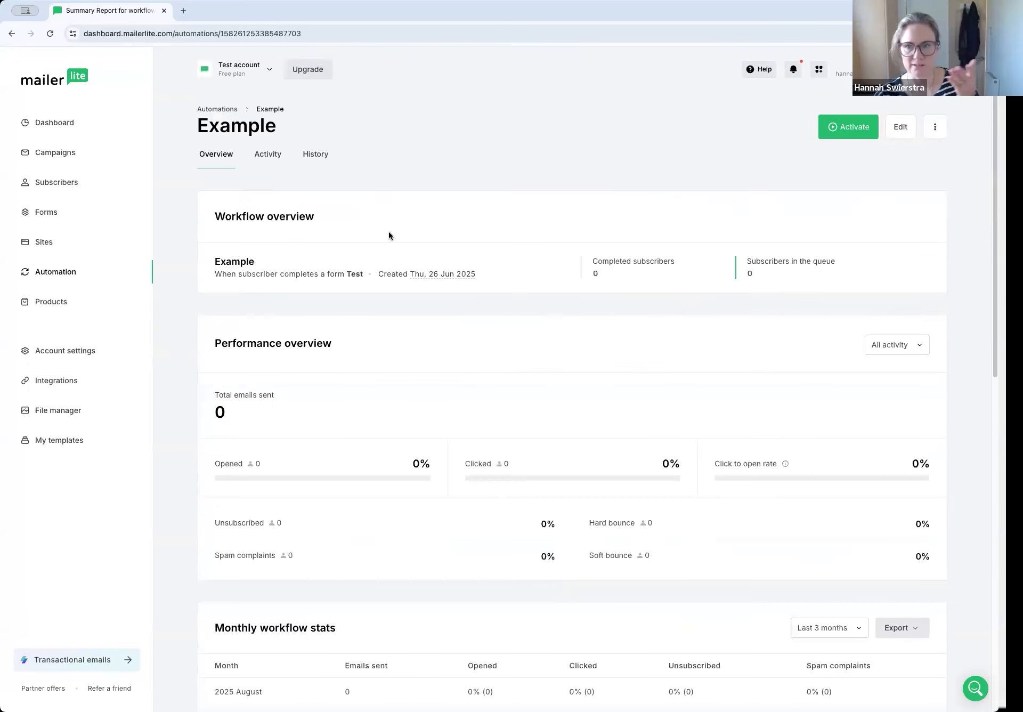
Check the Example automation's activity and history, and return to its overview to review the workflow statistics
left_click(266, 156)
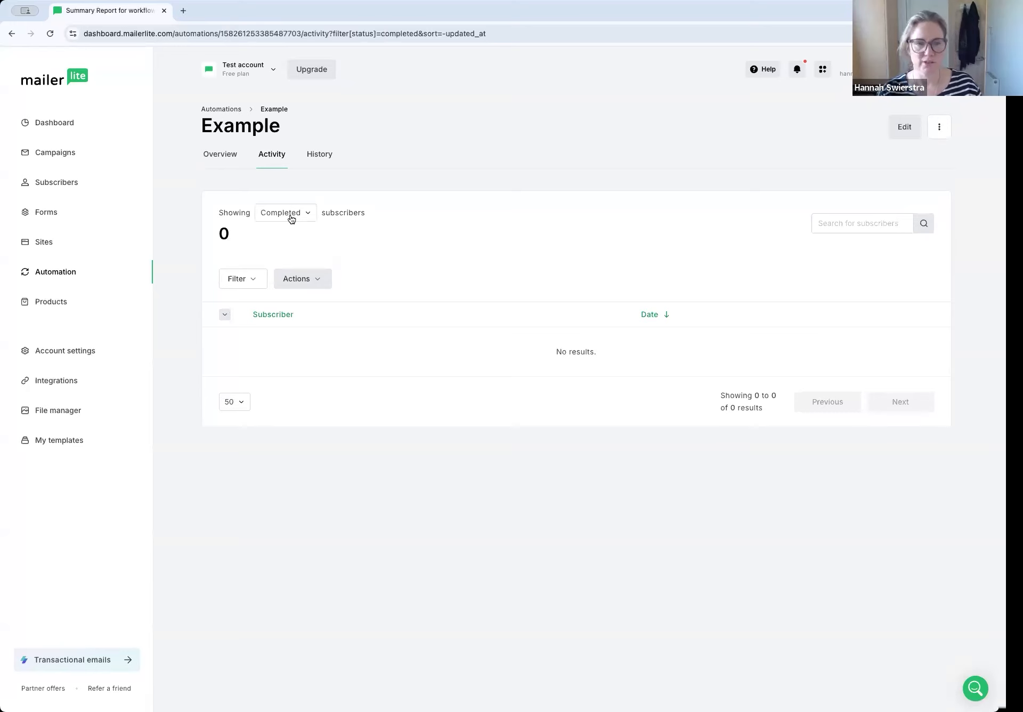
left_click(319, 154)
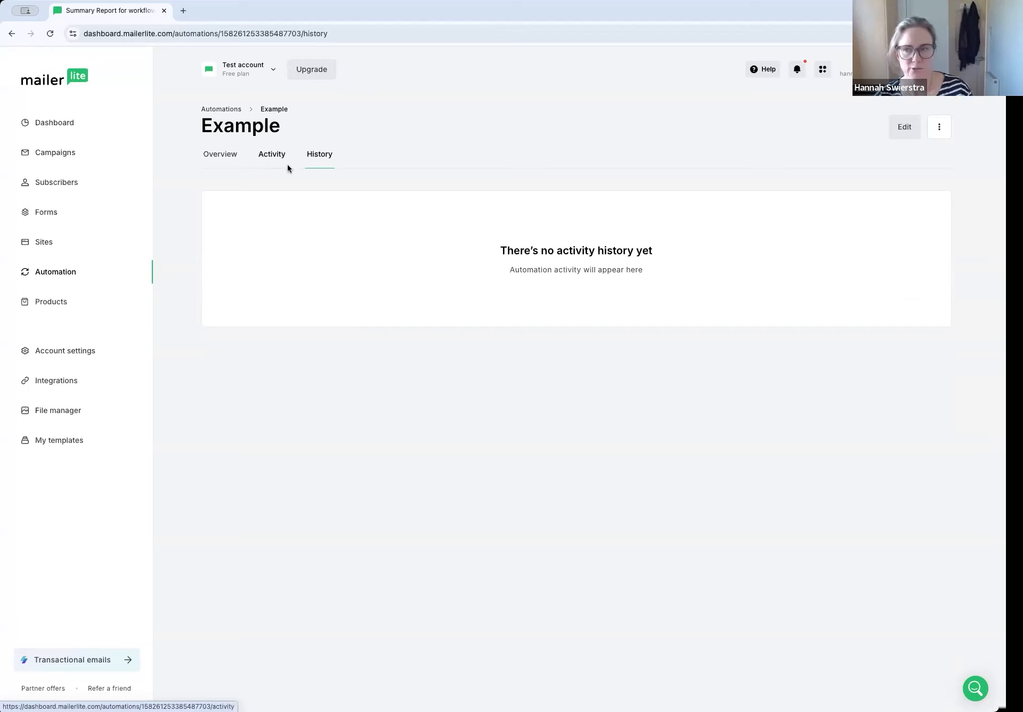
left_click(229, 155)
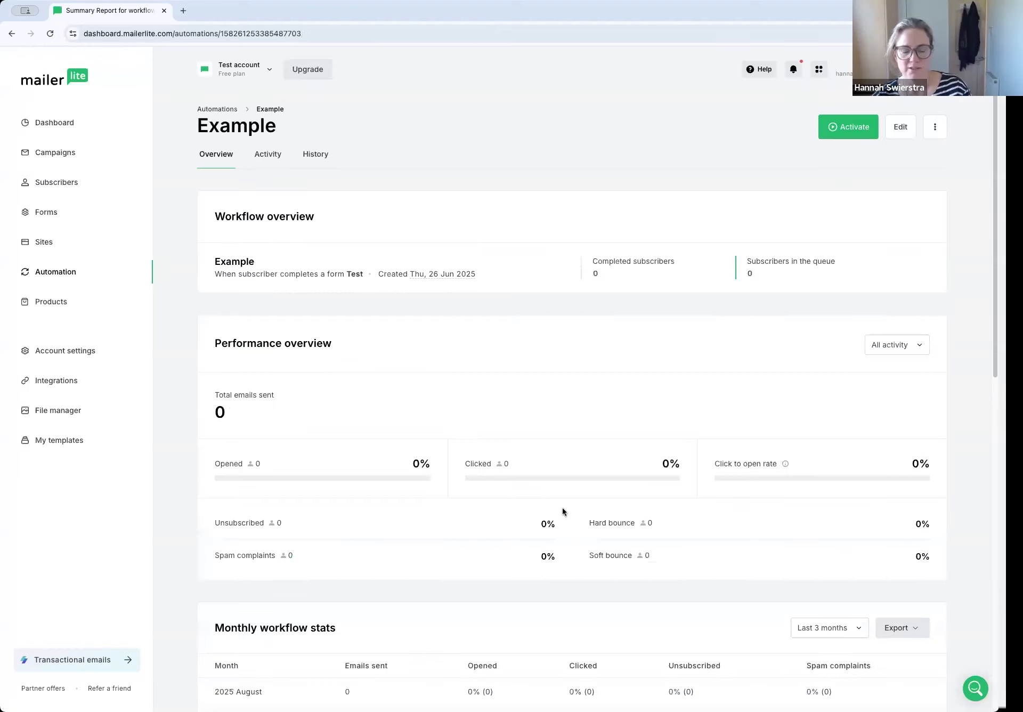
scroll(563, 511, "down", 12)
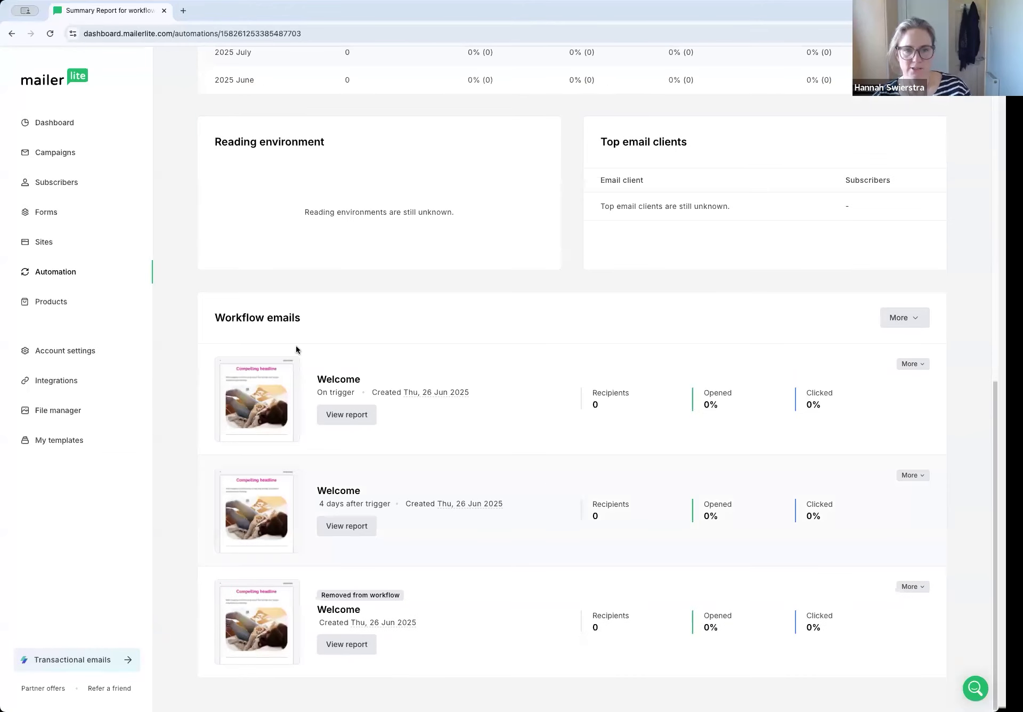
scroll(761, 330, "up", 6)
scroll(923, 151, "up", 7)
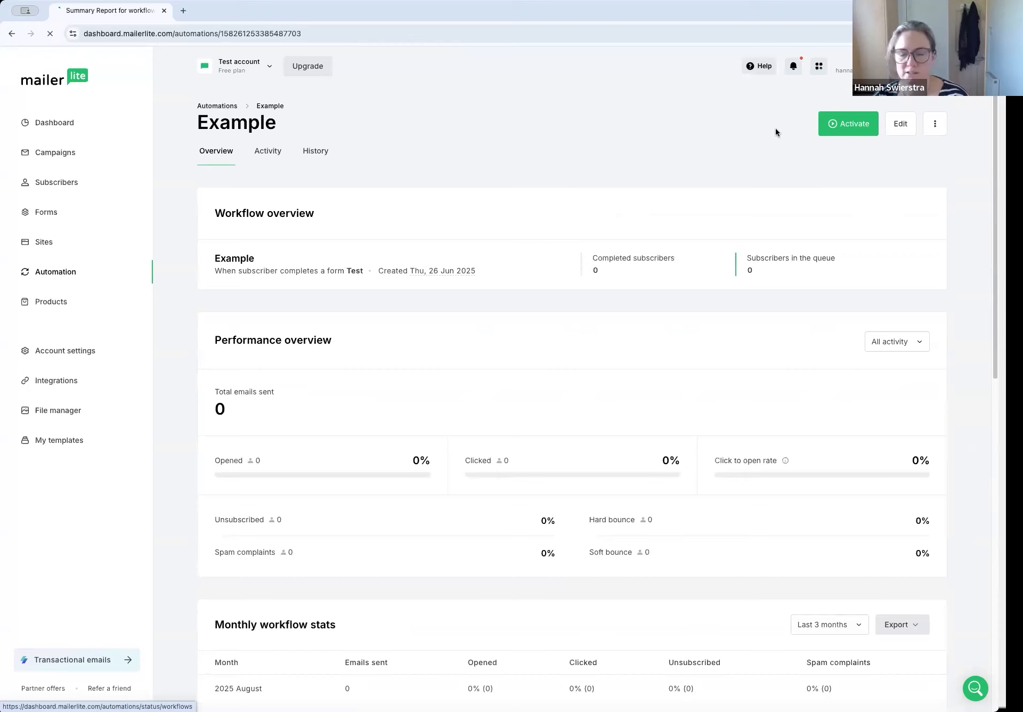
Return to the automations list and activate the Example automation
left_click(227, 107)
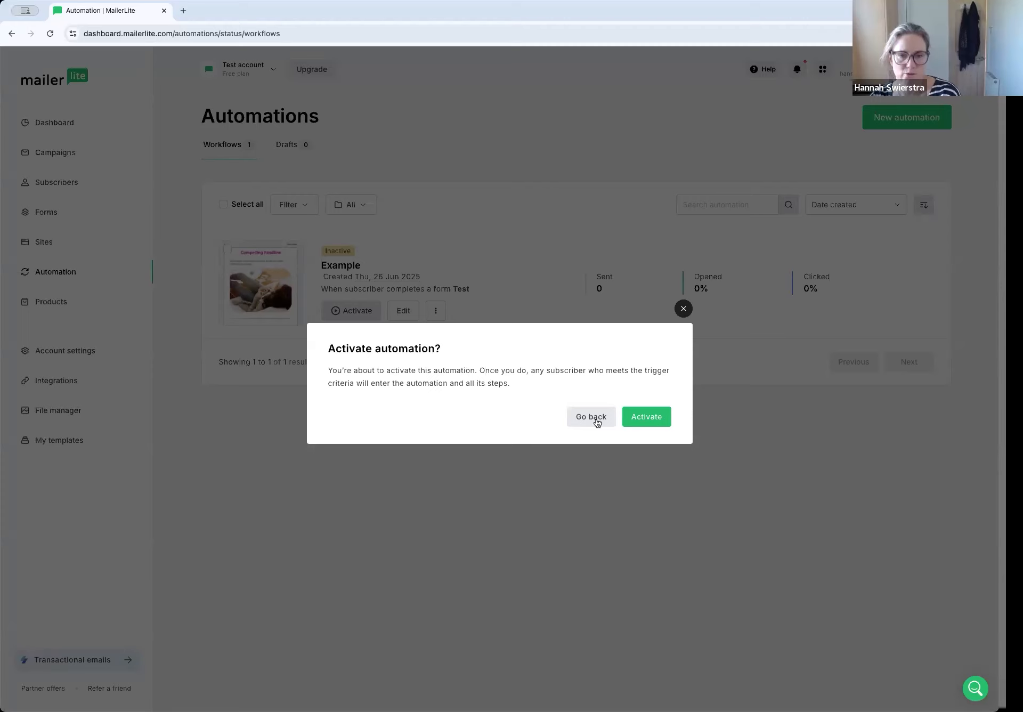
left_click(646, 424)
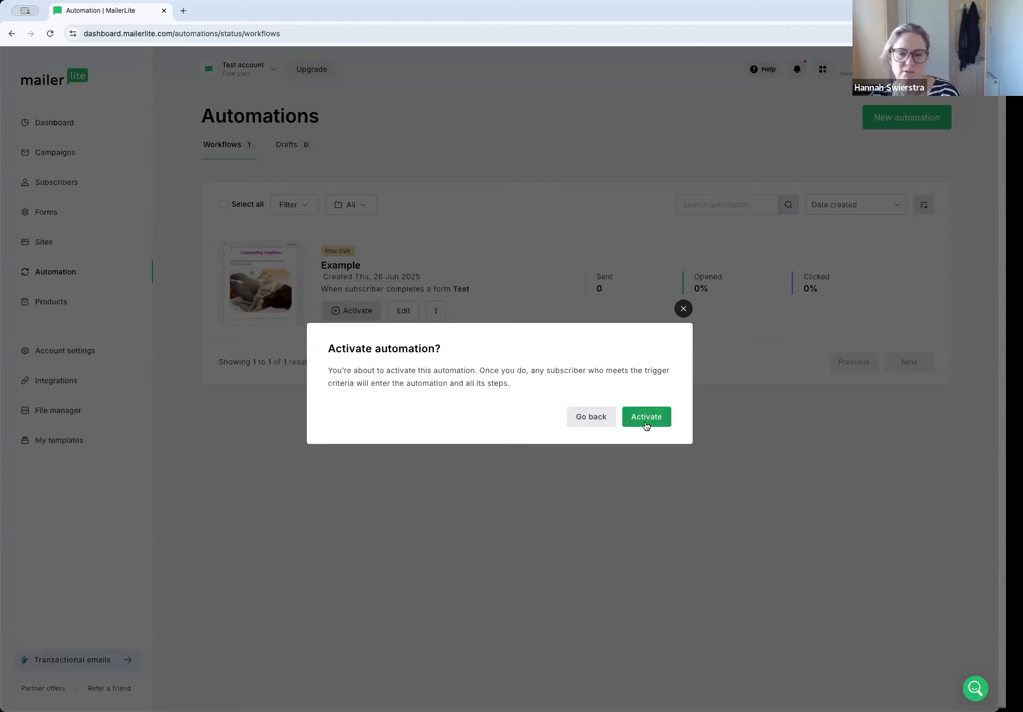